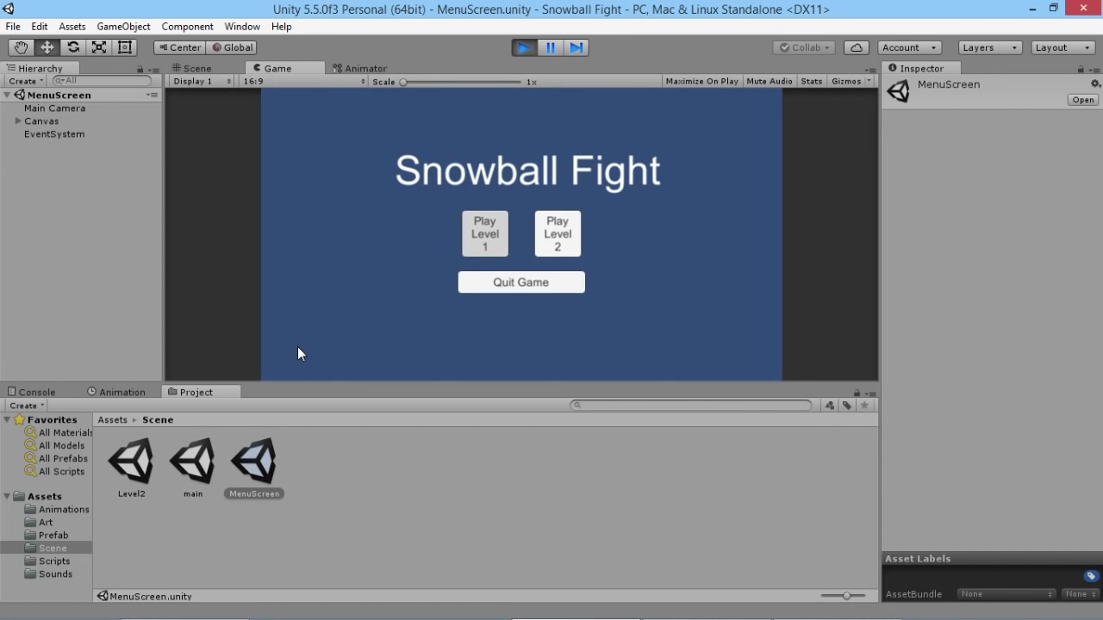
# Test Player 1's sideways movement in level 1 of the running game.
pyautogui.press('d')
pyautogui.press('a')
pyautogui.press('d')
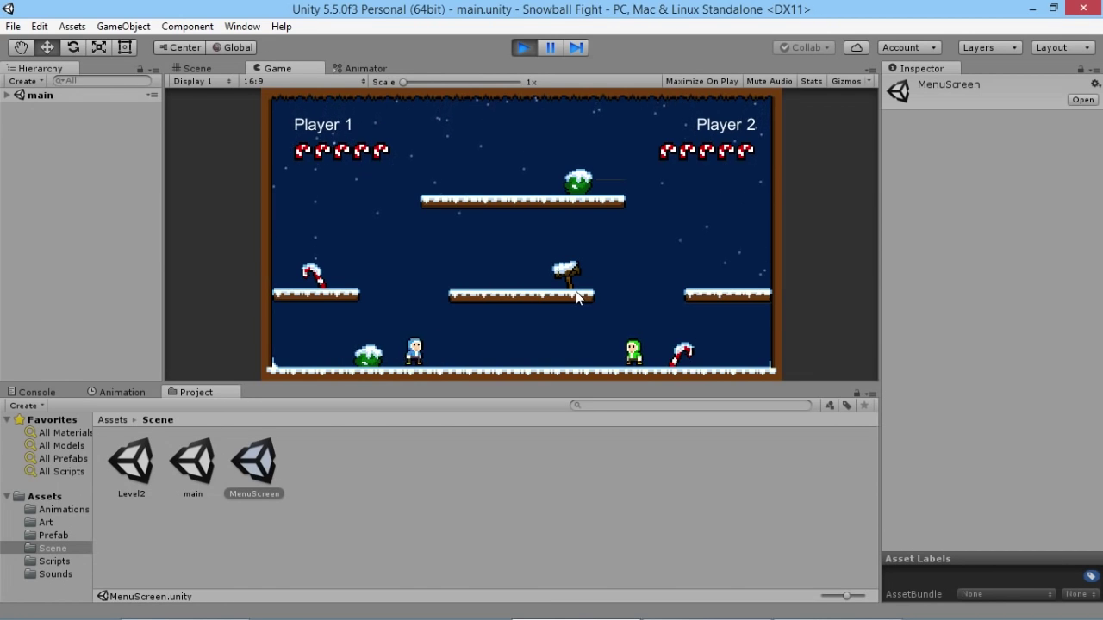
# Return to the game's main menu, try to launch level 2, and end the play test.
pyautogui.press('Escape')
pyautogui.click(553, 241)
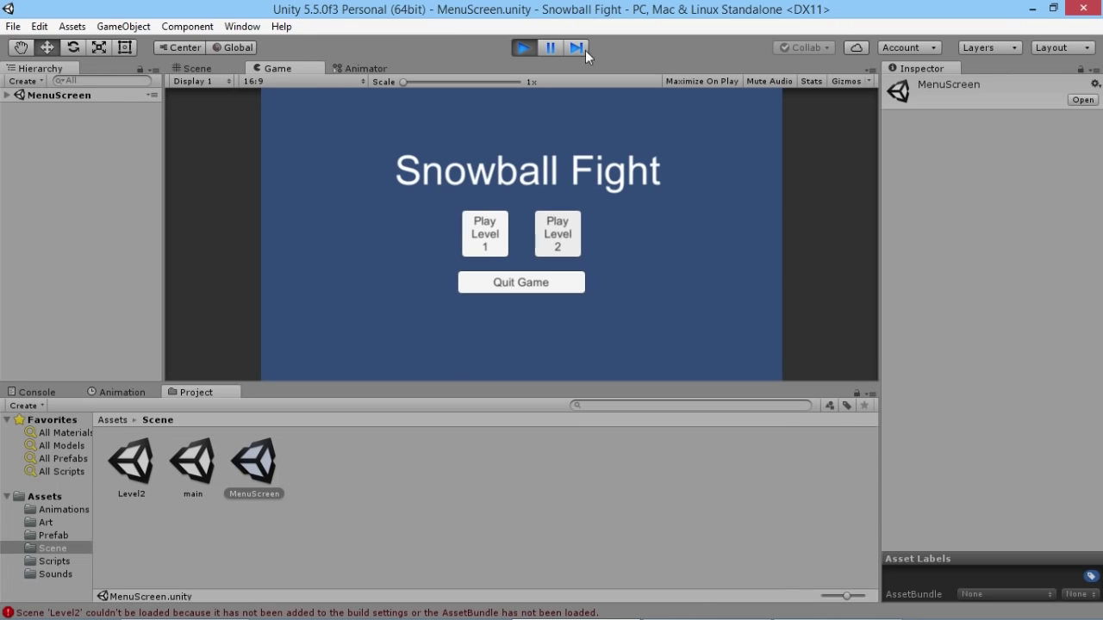
pyautogui.click(523, 47)
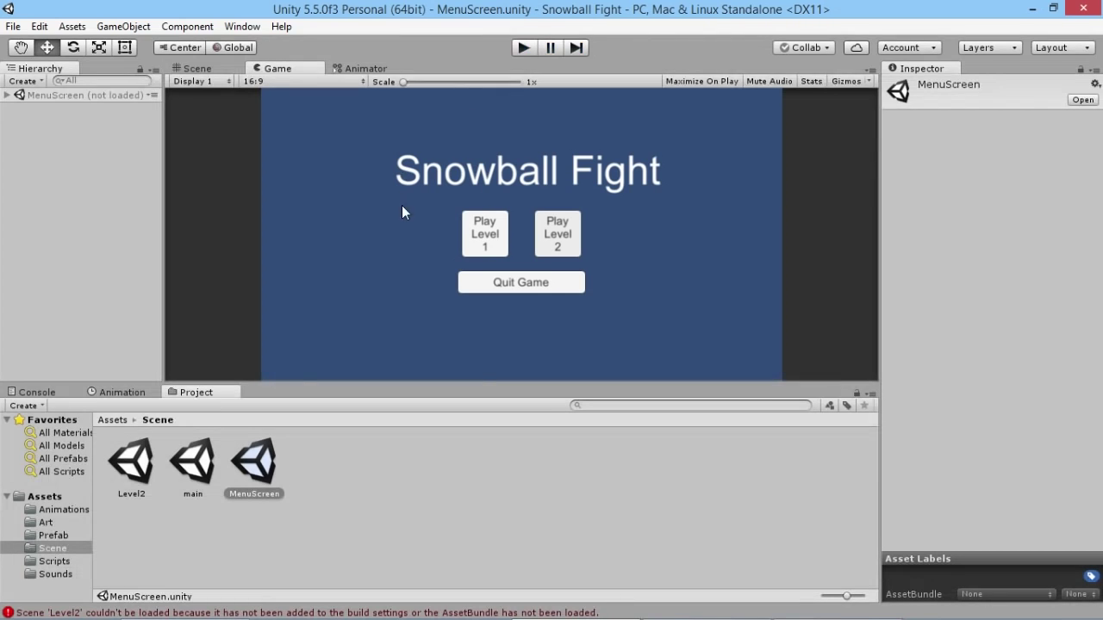
# Add the Level2 scene to the scenes in build after Scene/main and close the build settings.
pyautogui.click(14, 27)
pyautogui.click(79, 188)
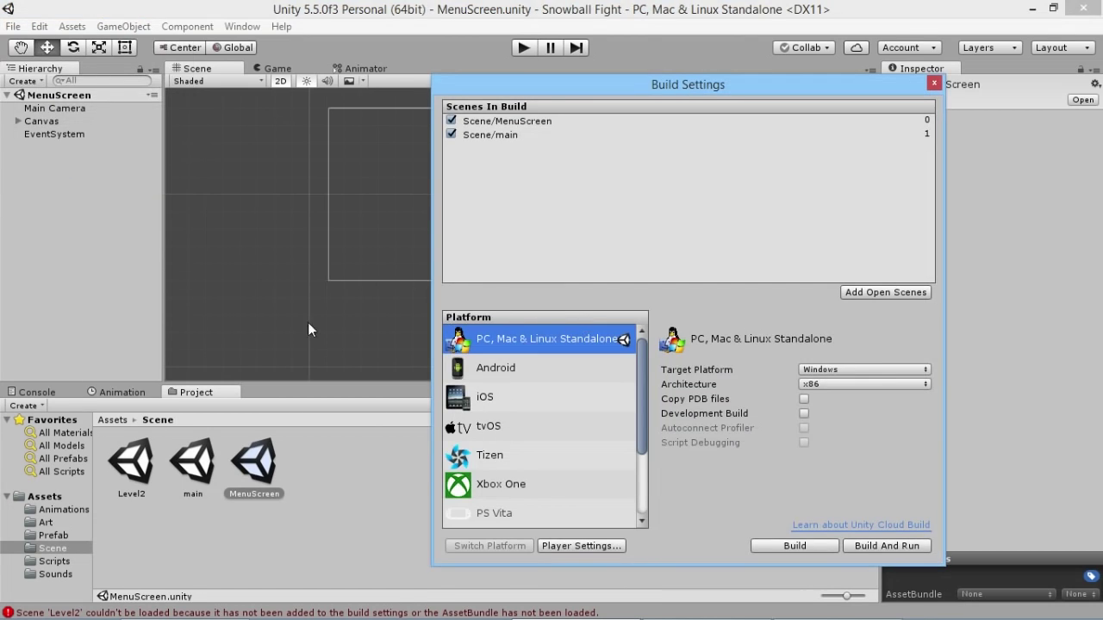
pyautogui.moveTo(130, 478); pyautogui.dragTo(633, 158)
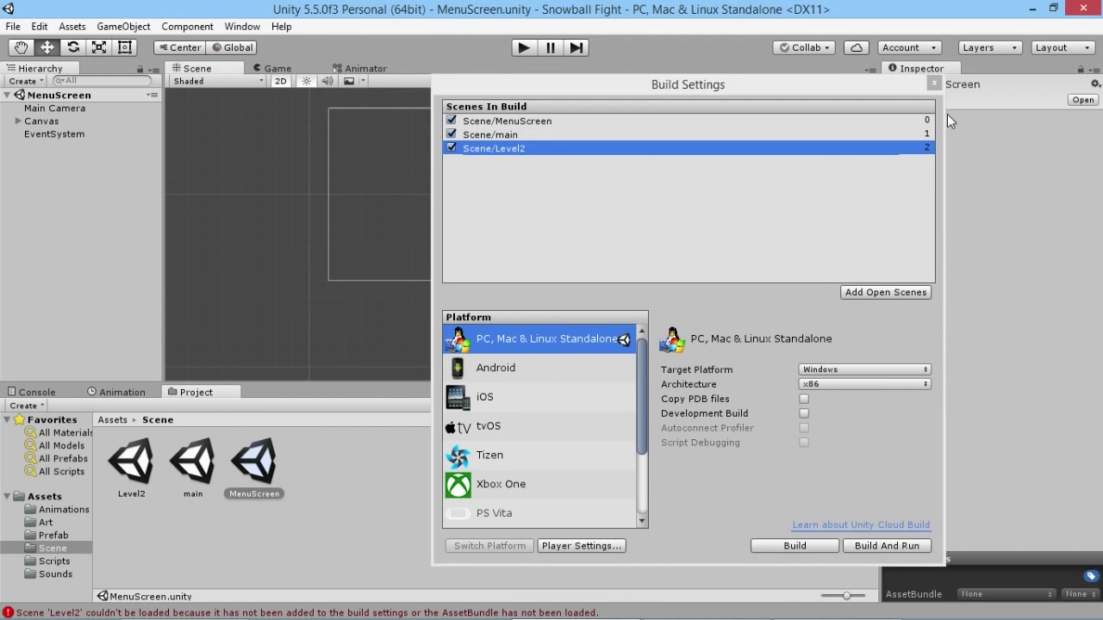
pyautogui.click(934, 84)
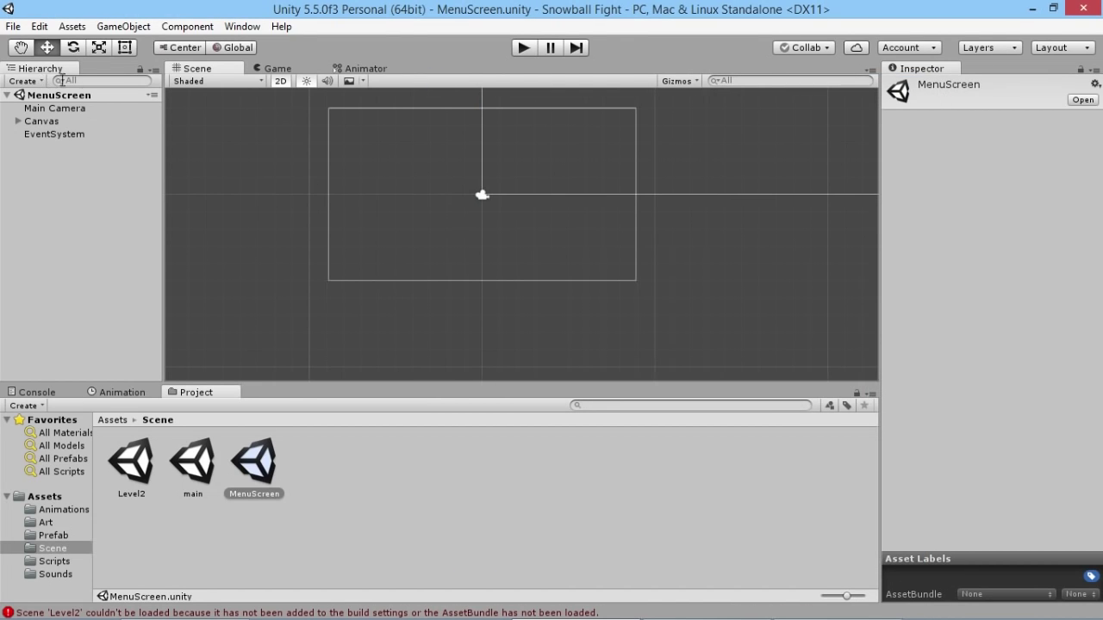
# Run the game from the MenuScreen scene, launch level 2, and move Player 1 up onto the platforms.
pyautogui.click(523, 48)
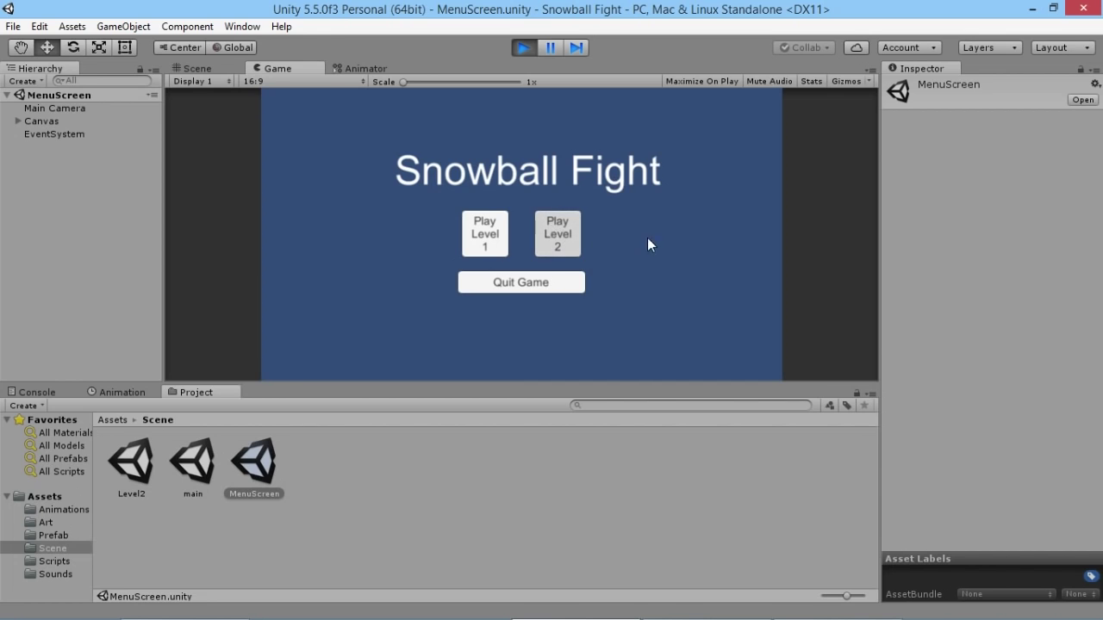
pyautogui.click(578, 248)
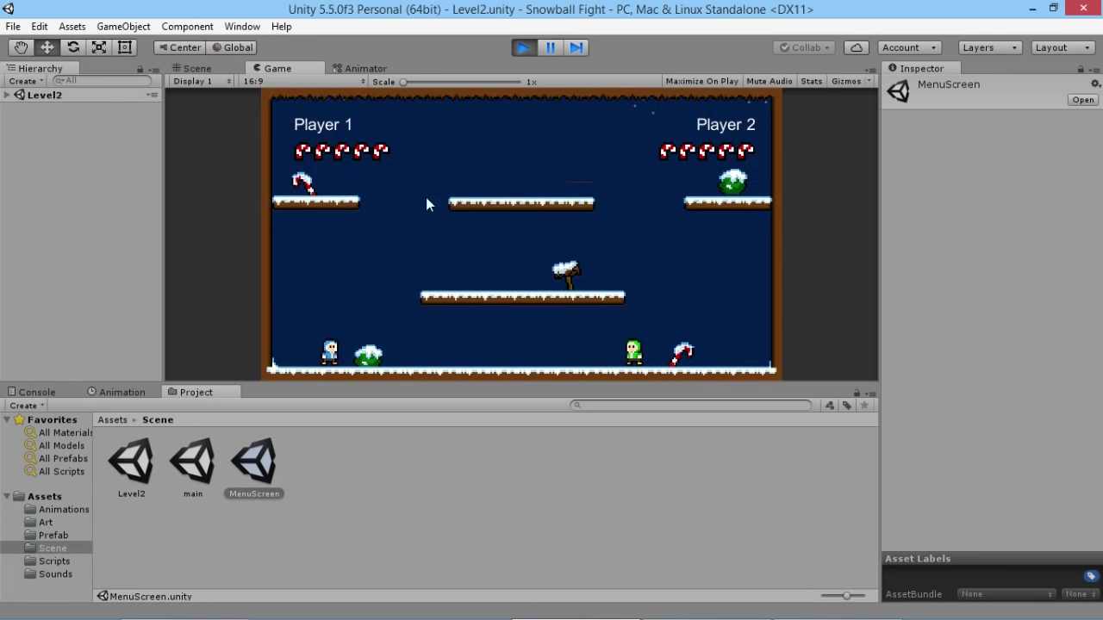
pyautogui.press('a')
pyautogui.press('d')
pyautogui.press('w')
pyautogui.press('w')
pyautogui.press('a')
pyautogui.press('a')
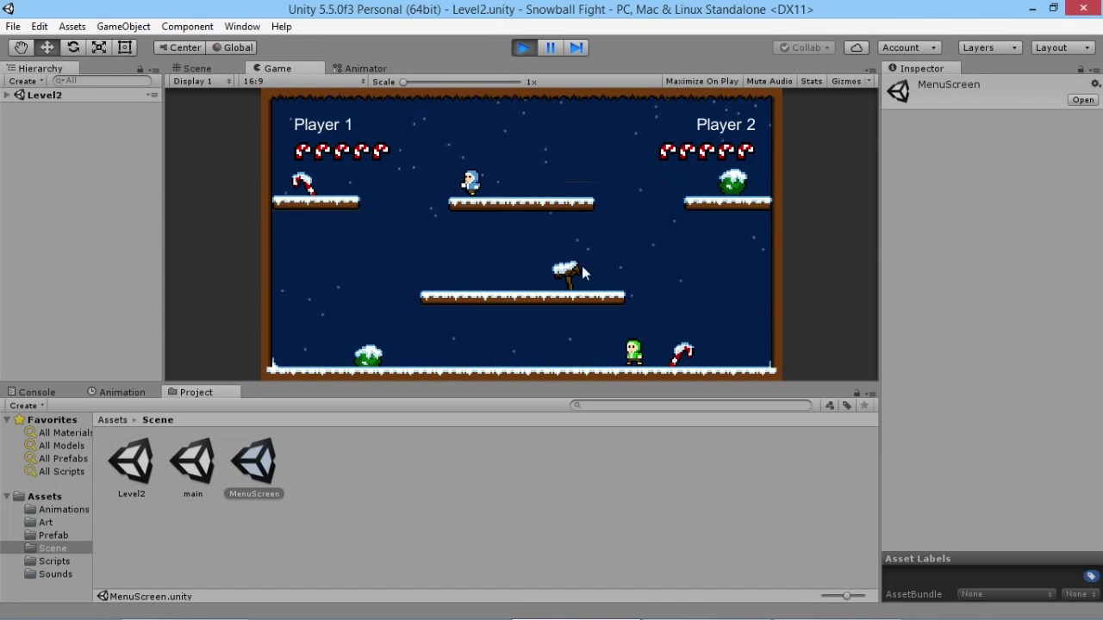
# Test running and jumping between the platforms in level 2, and end the play test.
pyautogui.press('d')
pyautogui.press('d')
pyautogui.press('w')
pyautogui.press('a')
pyautogui.press('w')
pyautogui.press('d')
pyautogui.press('w')
pyautogui.press('w')
pyautogui.press('a')
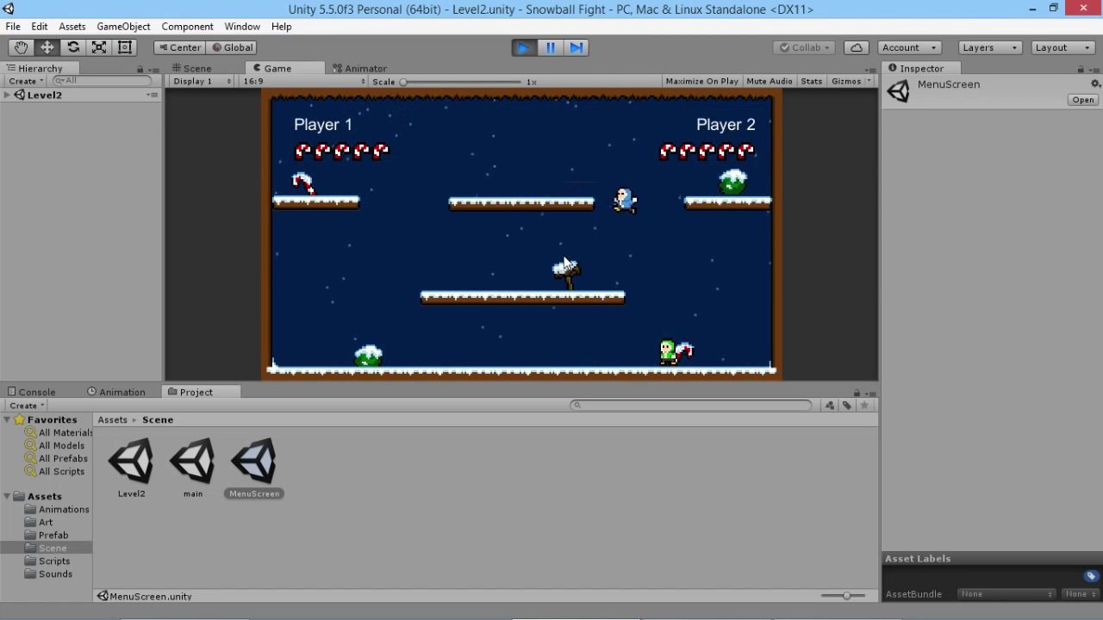
pyautogui.press('d')
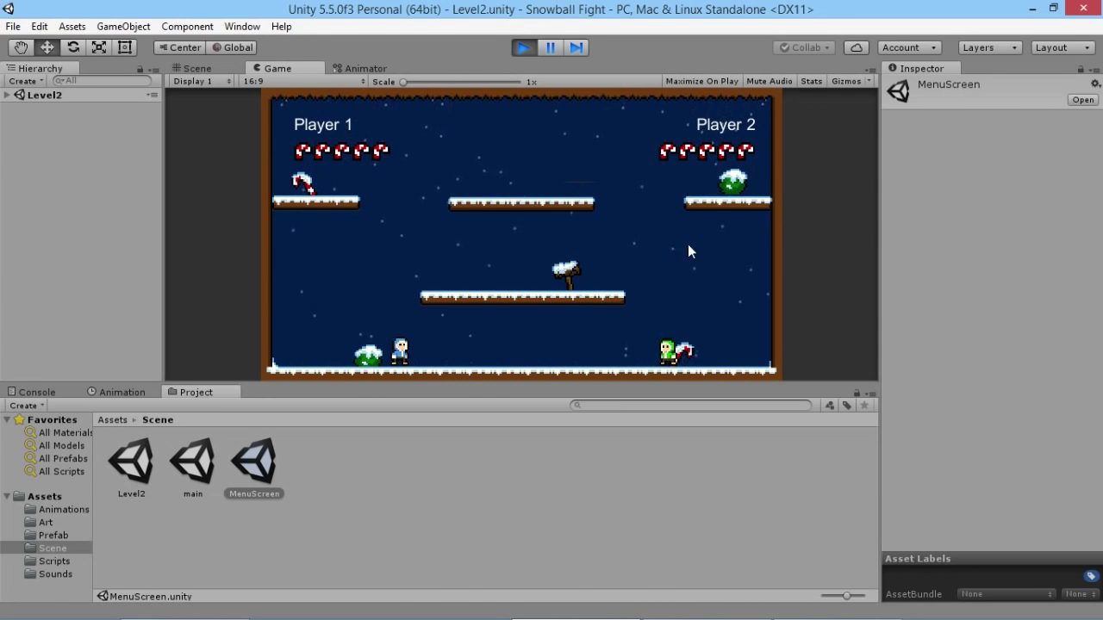
pyautogui.click(527, 47)
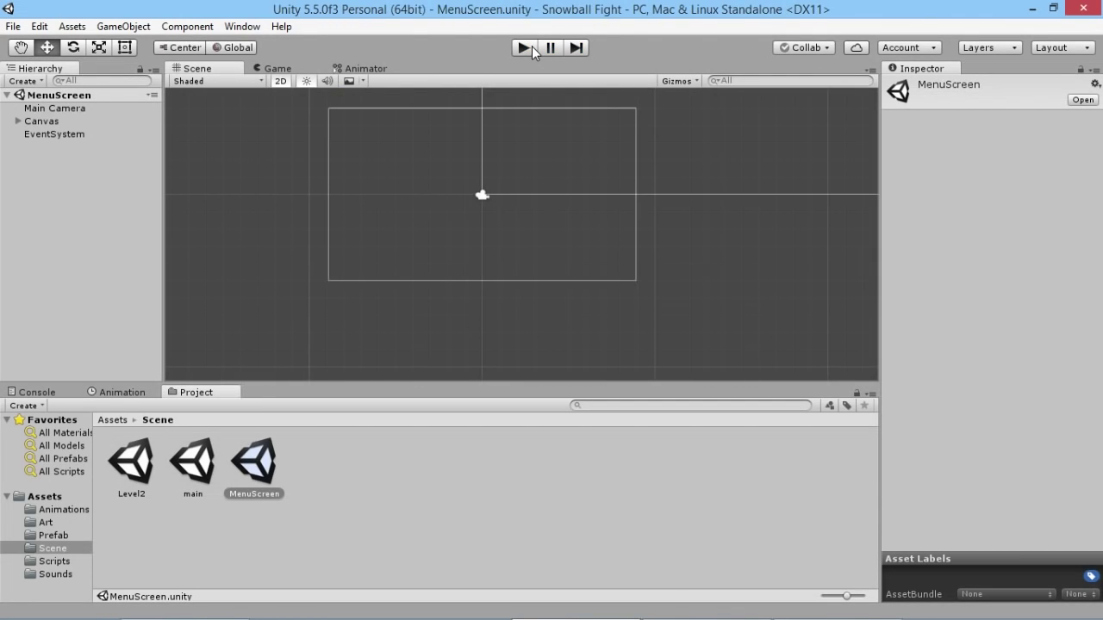
pyautogui.scroll(-8, 540, 184)
pyautogui.moveTo(554, 158); pyautogui.dragTo(521, 214, button='middle')
pyautogui.scroll(3, 494, 239)
pyautogui.scroll(1, 533, 207)
# In the standalone player settings, set the company name to the developer's full name and look through the textures available for the default icon.
pyautogui.click(13, 26)
pyautogui.click(62, 186)
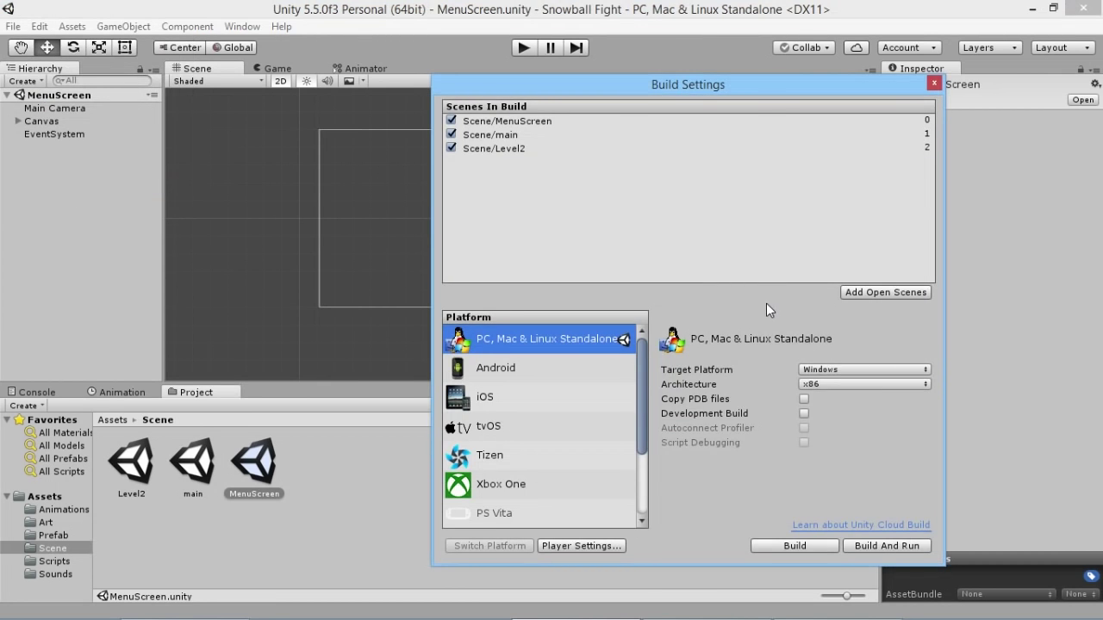
pyautogui.moveTo(645, 92); pyautogui.dragTo(509, 85)
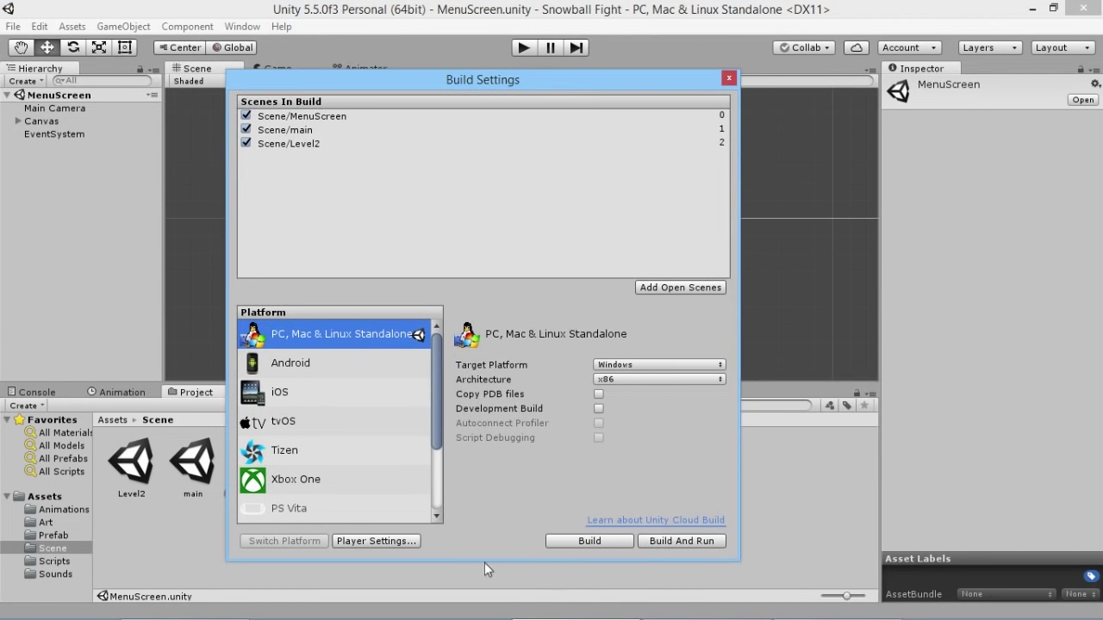
pyautogui.click(382, 541)
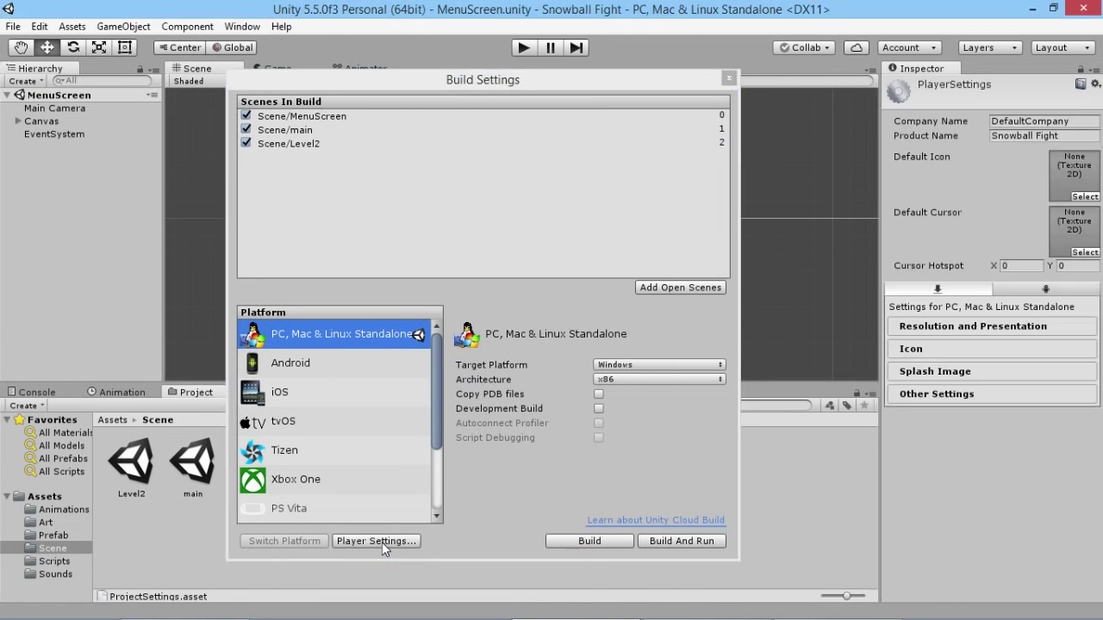
pyautogui.click(1044, 123)
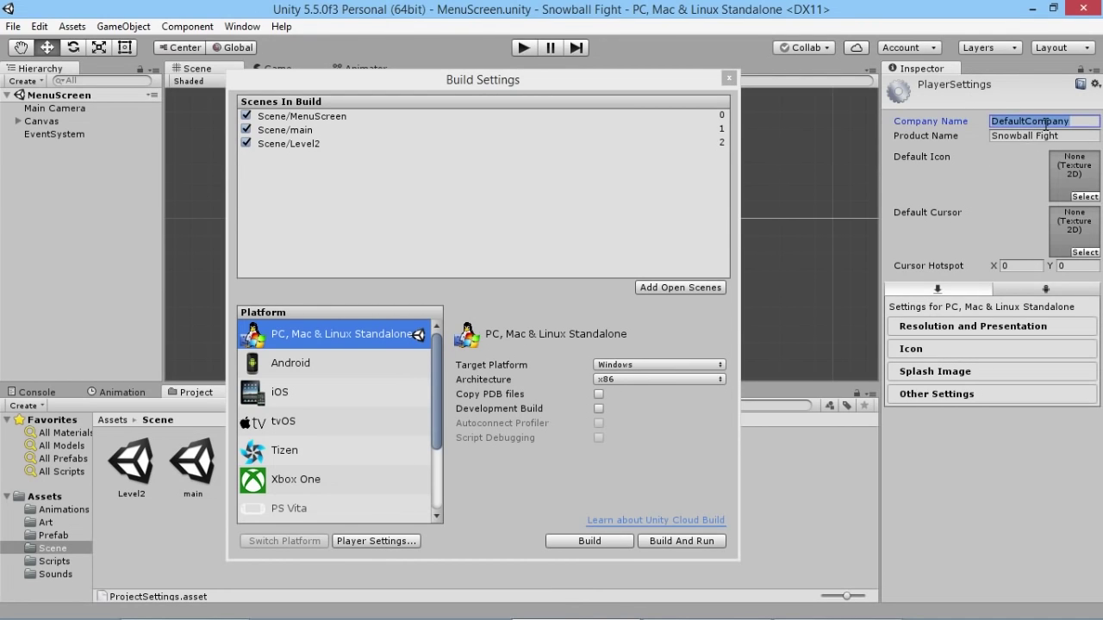
pyautogui.write('James Doyle')
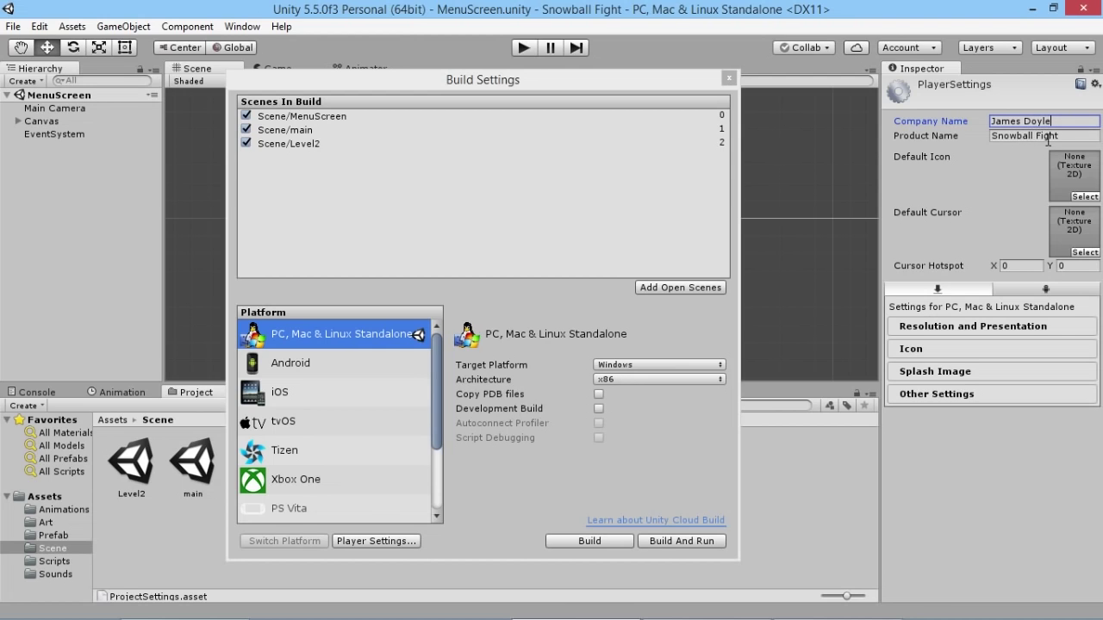
pyautogui.click(1087, 197)
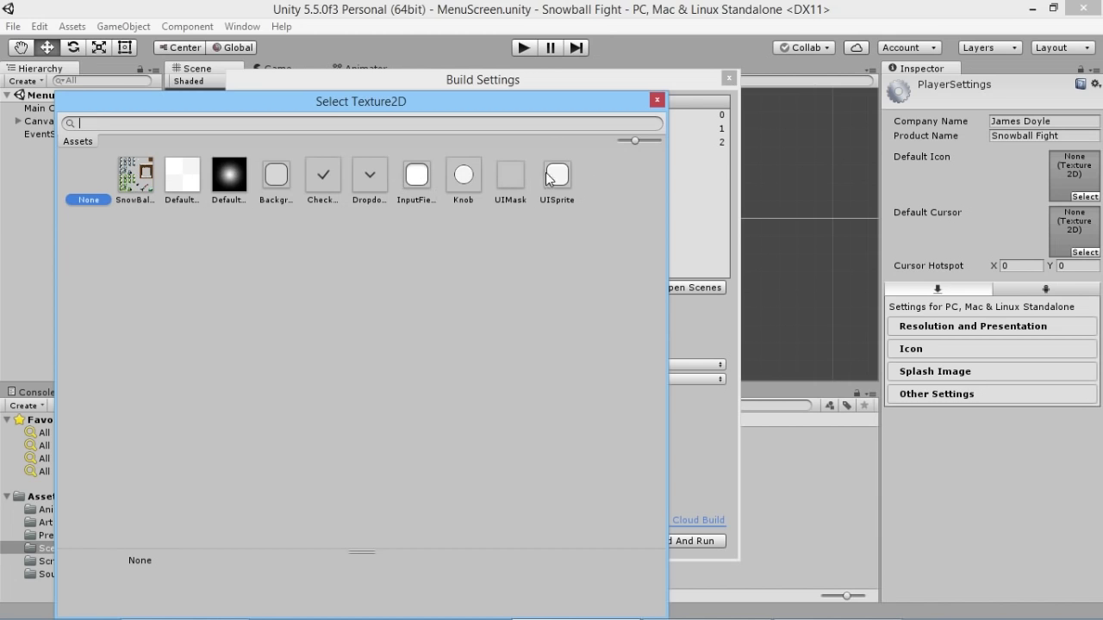
pyautogui.click(656, 100)
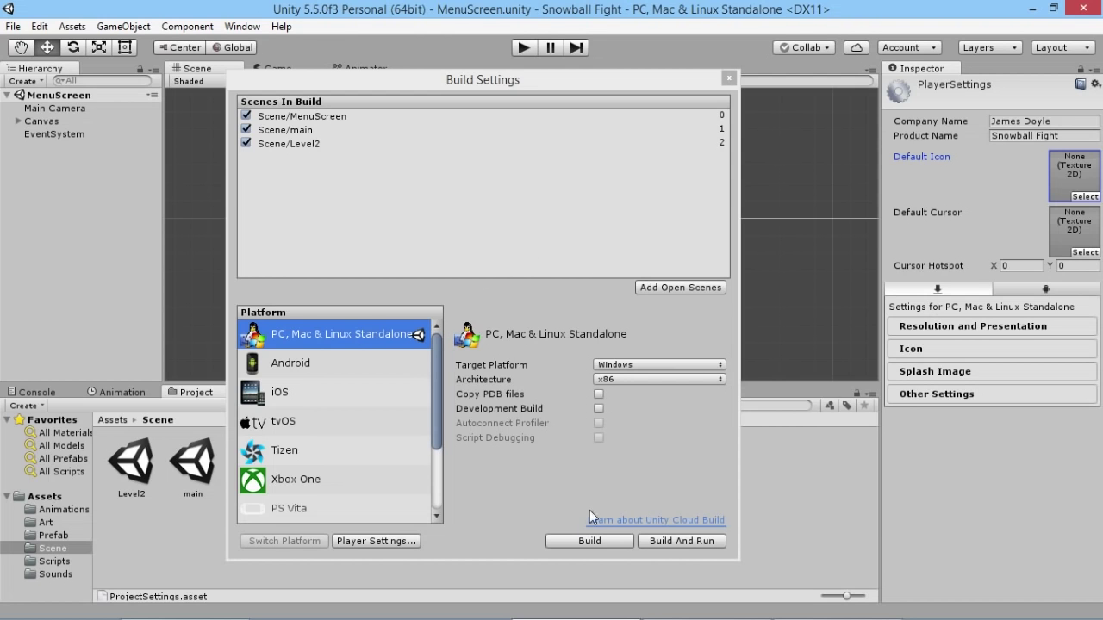
# Build the Windows standalone game as SnowBallFight into a new Builds folder inside the Snowball Fight project folder.
pyautogui.click(577, 540)
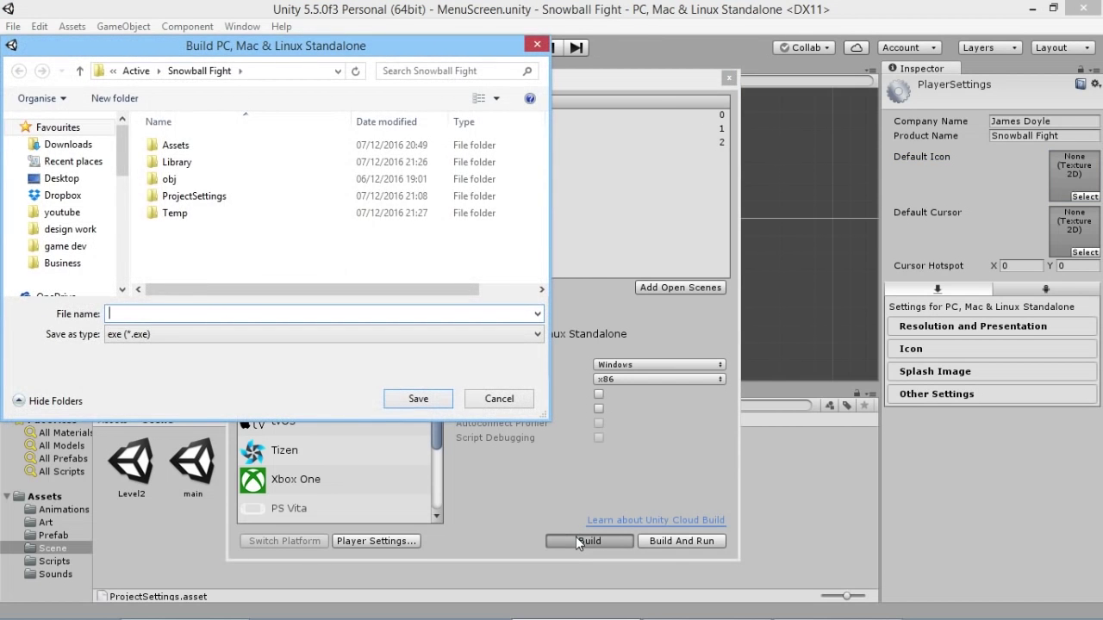
pyautogui.click(114, 98)
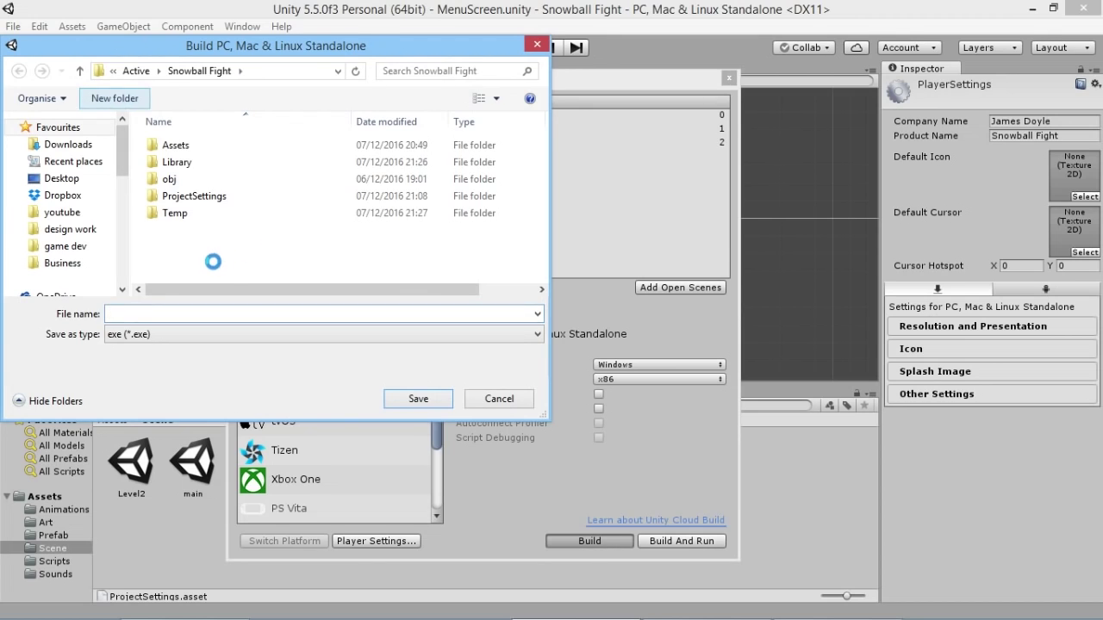
pyautogui.write('Builds')
pyautogui.press('Return')
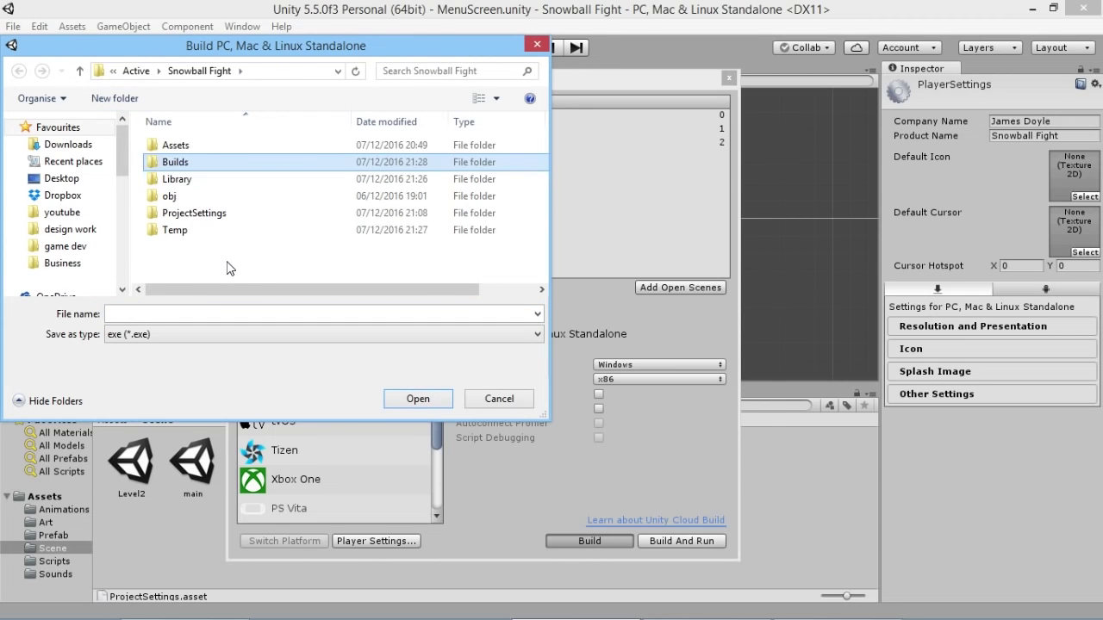
pyautogui.press('Return')
pyautogui.click(218, 316)
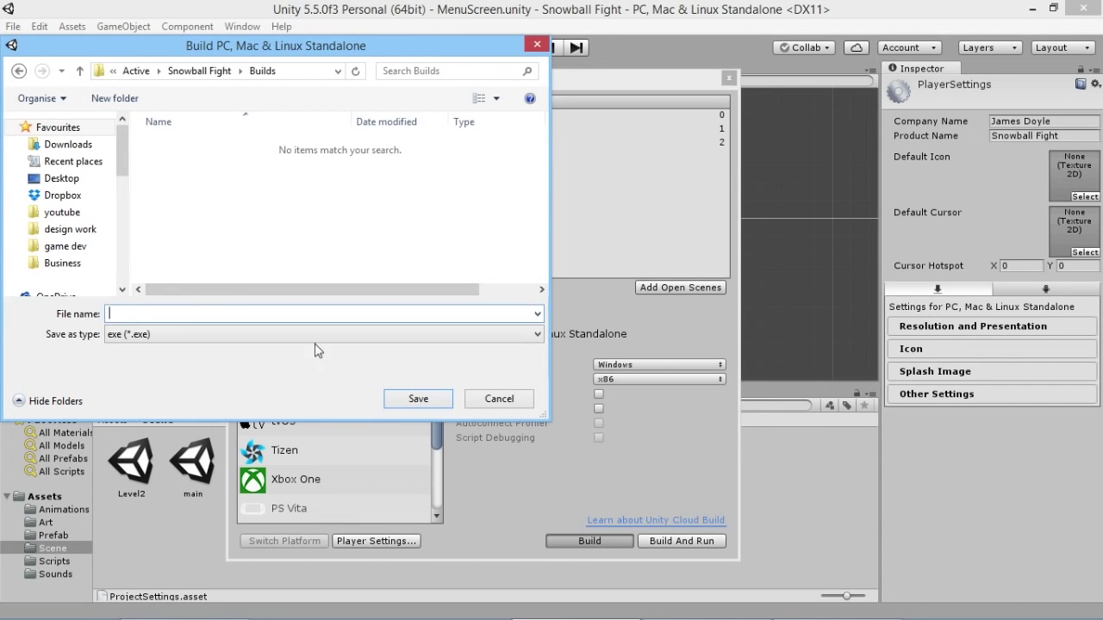
pyautogui.write('SnowBallFight')
pyautogui.press('Return')
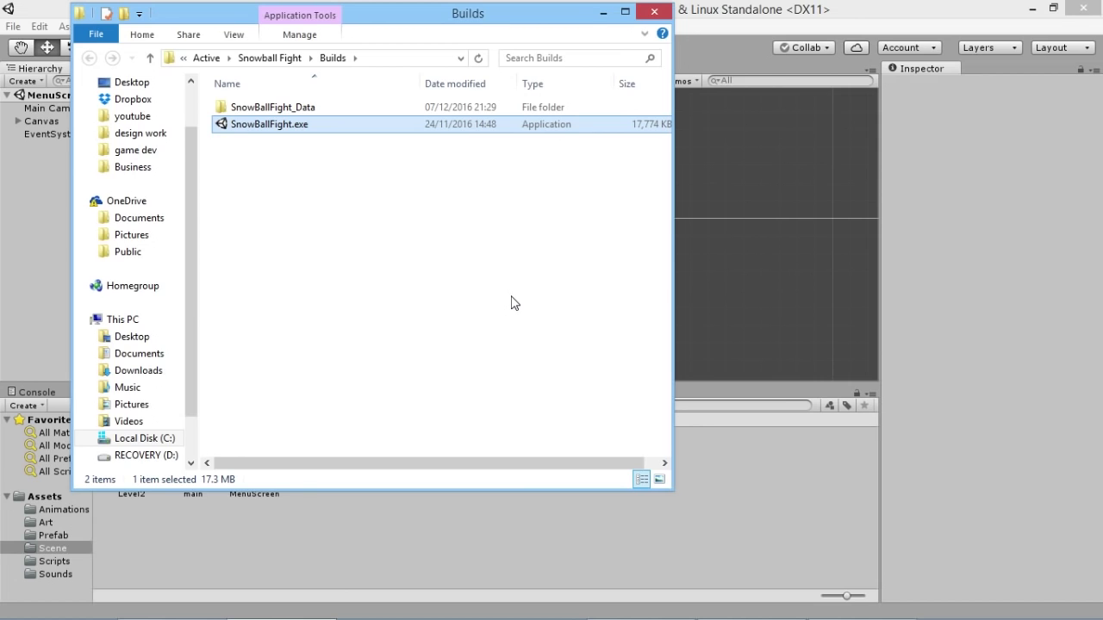
# Inspect the contents of the SnowBallFight_Data folder and return to the Builds folder.
pyautogui.click(264, 146)
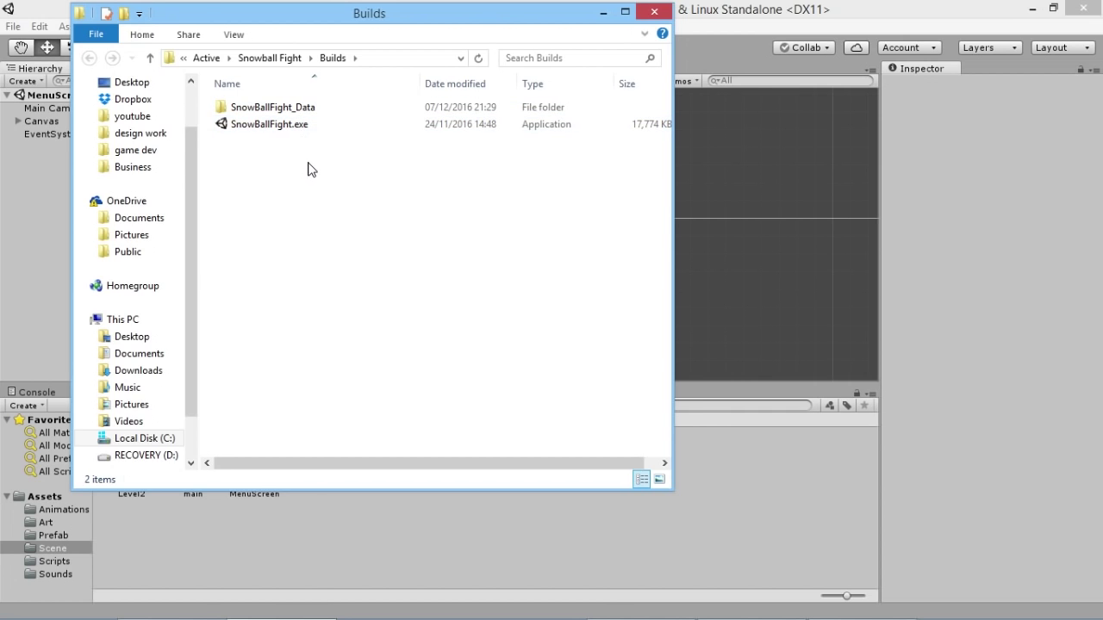
pyautogui.doubleClick(278, 107)
pyautogui.click(290, 58)
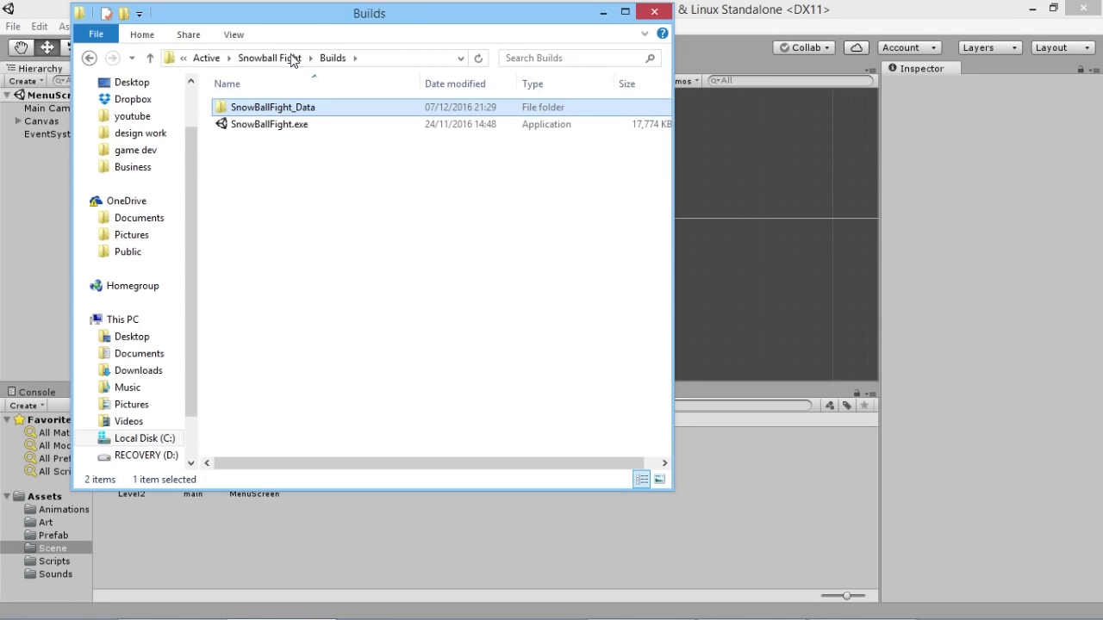
# Launch the built SnowBallFight.exe with its preset graphics configuration and start level 1 from the menu.
pyautogui.doubleClick(277, 126)
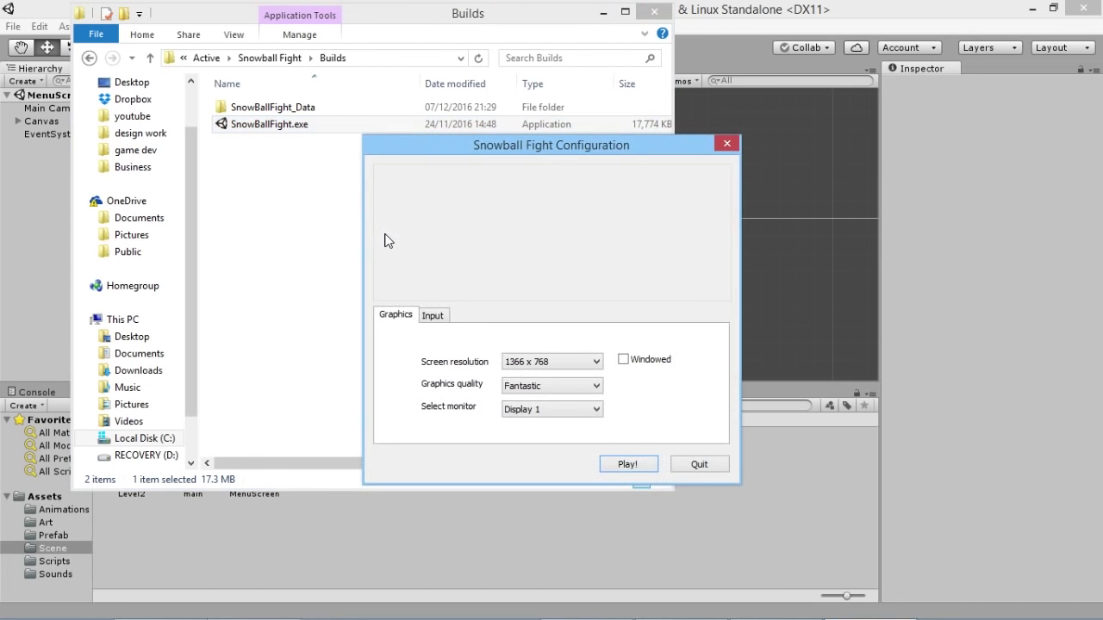
pyautogui.click(627, 464)
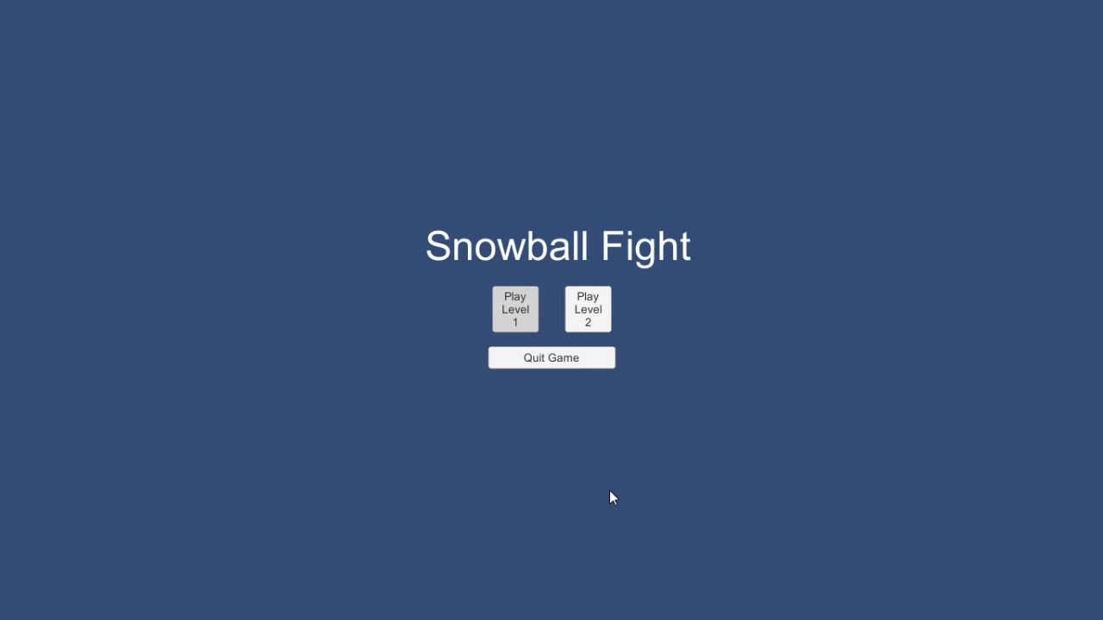
pyautogui.press('Return')
# Test moving both Player 1 and Player 2 back and forth in level 1 of the built game.
pyautogui.press('Left')
pyautogui.press('Right')
pyautogui.press('Right')
pyautogui.press('Left')
pyautogui.press('d')
pyautogui.press('Right')
pyautogui.press('a')
pyautogui.press('Left')
pyautogui.press('d')
pyautogui.press('Right')
pyautogui.press('a')
pyautogui.press('Left')
pyautogui.press('Up')
pyautogui.press('d')
pyautogui.press('Right')
pyautogui.press('Left')
pyautogui.press('a')
pyautogui.press('Right')
pyautogui.press('d')
pyautogui.press('Left')
# Throw snowballs at Player 2 until Player 1 wins, and reload the level.
pyautogui.press('space')
pyautogui.press('space')
pyautogui.press('space')
pyautogui.press('space')
pyautogui.press('space')
pyautogui.press('space')
pyautogui.press('space')
pyautogui.press('space')
pyautogui.press('space')
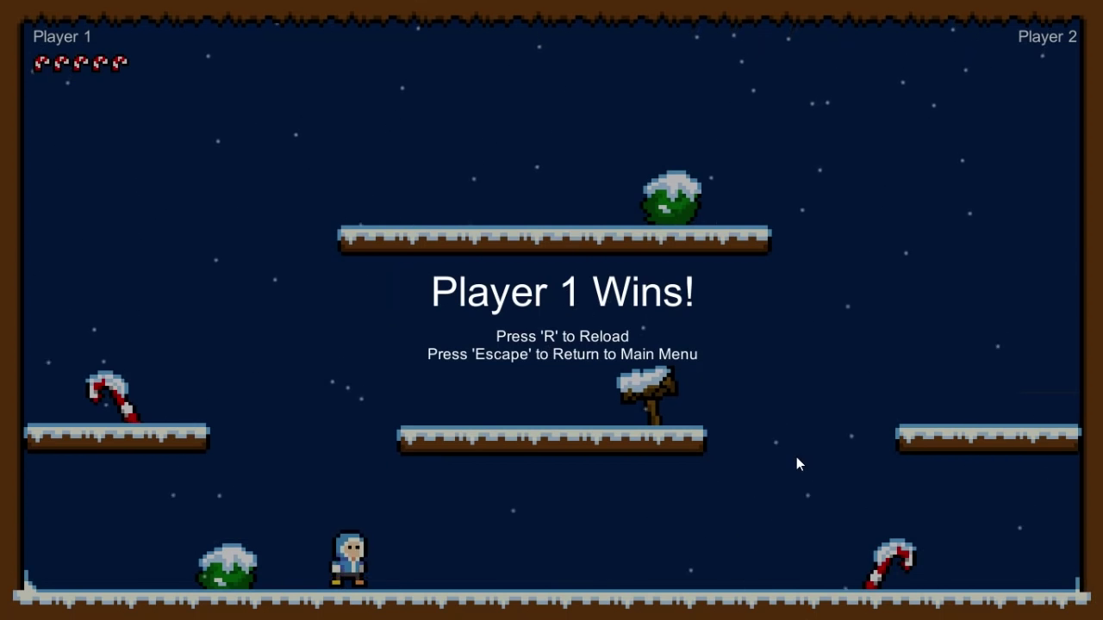
pyautogui.press('r')
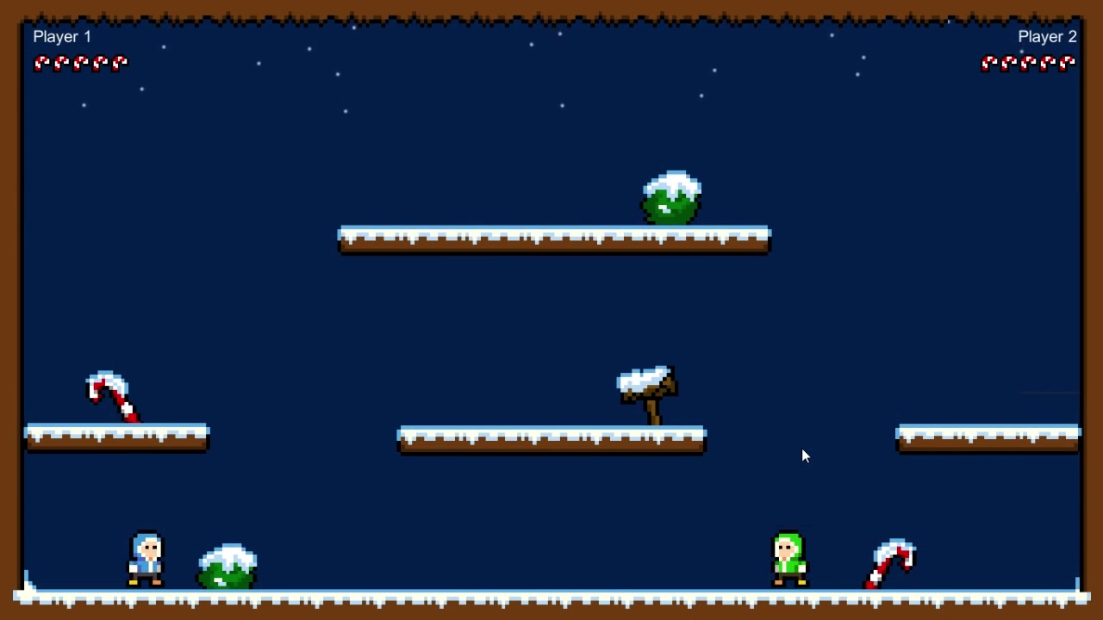